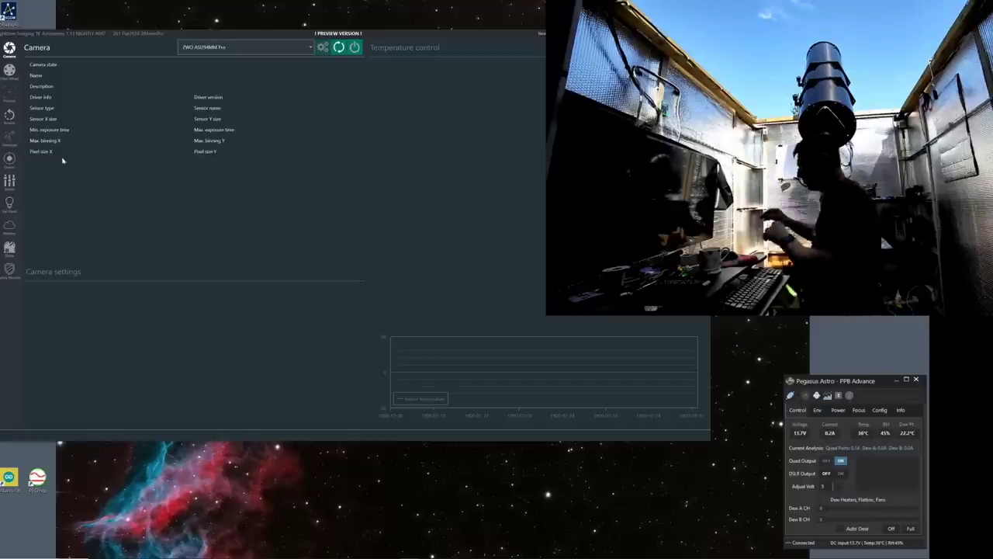
- Connect the EQMOD HEQ5/6 mount as the telescope
left_click(10, 138)
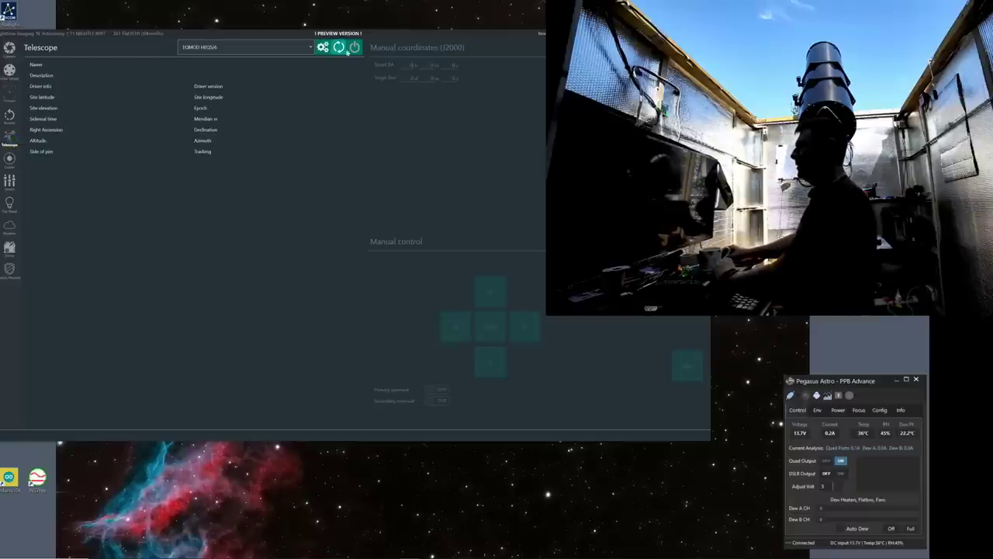
left_click(354, 48)
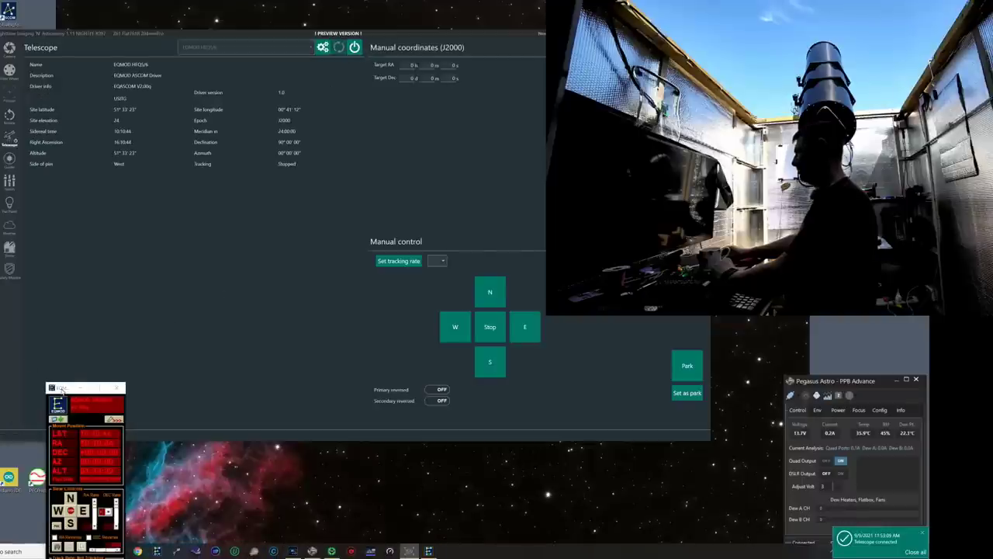
- Switch the EQMOD mount position display to the graphical RA and DEC dials, and expand the window to show its setup options
left_click(252, 206)
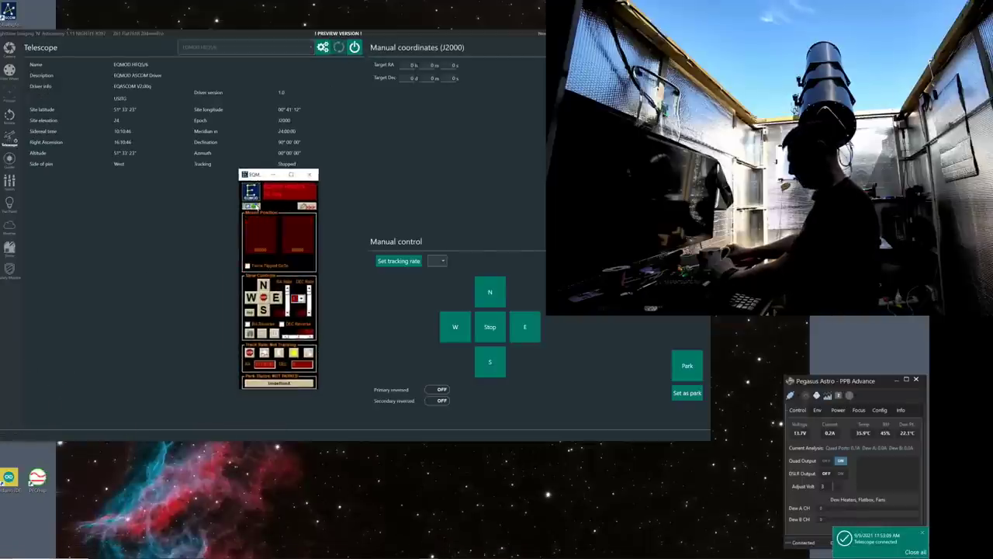
left_click(252, 206)
left_click(252, 207)
left_click(252, 206)
left_click(253, 206)
left_click(253, 207)
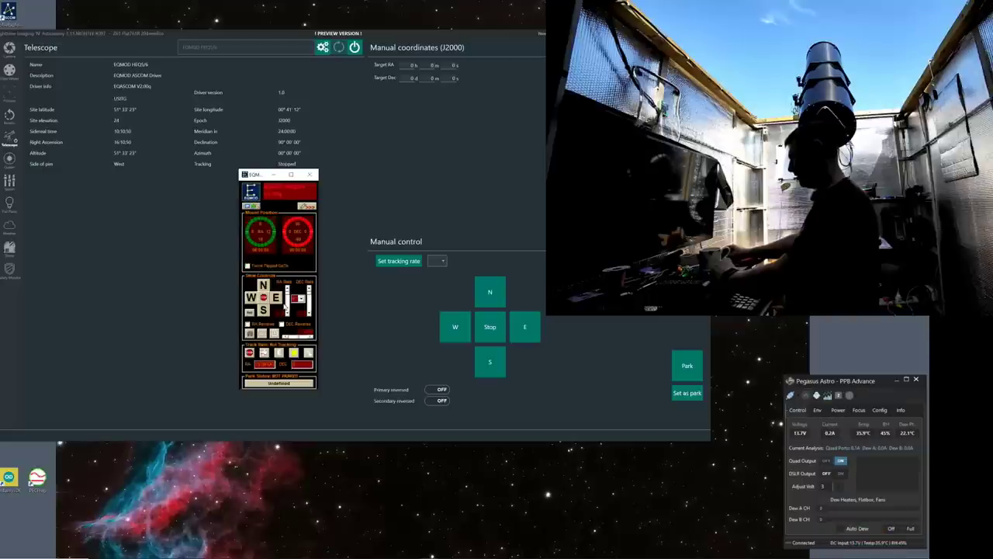
left_click(307, 205)
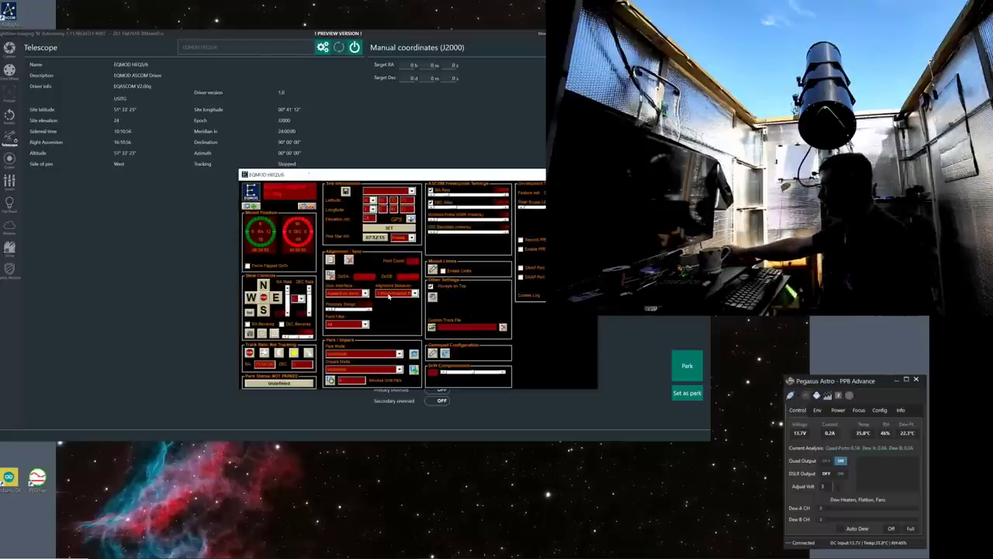
- Define the mount's current position as an unpark position named Home
left_click(399, 370)
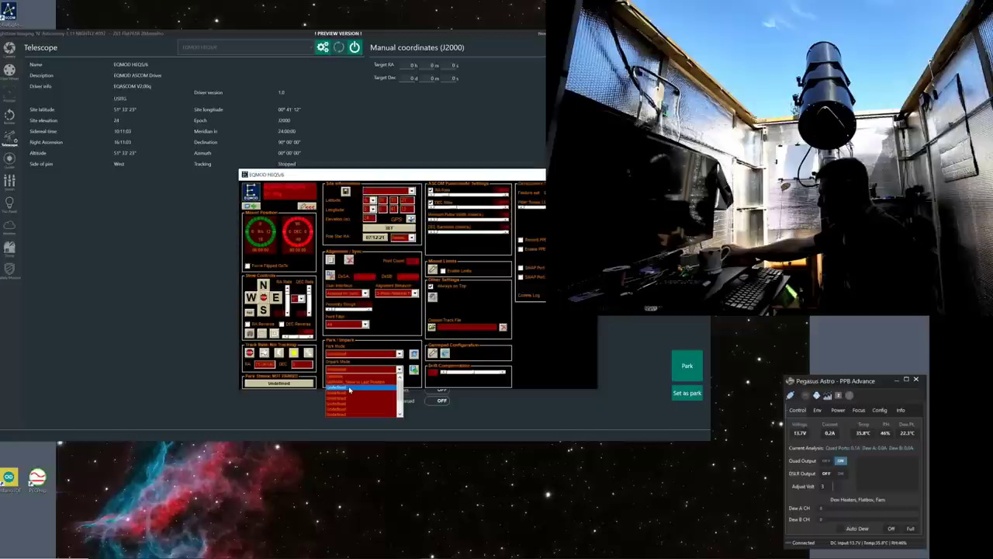
left_click(416, 372)
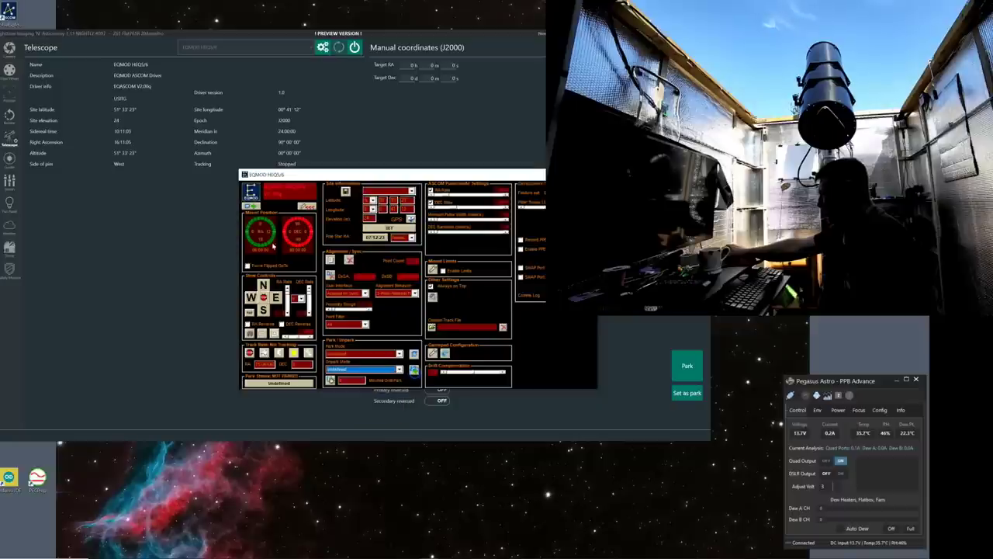
left_click(415, 371)
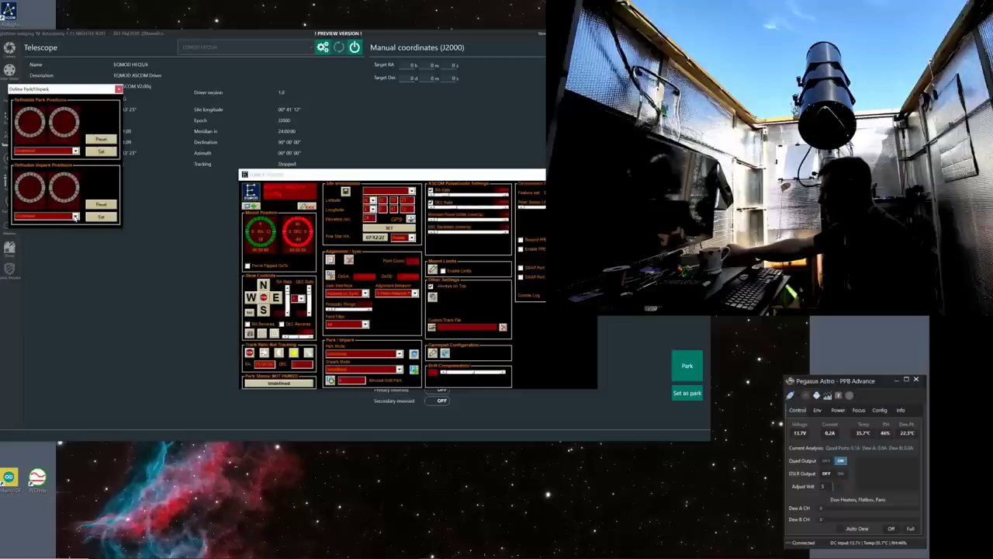
left_click(75, 216)
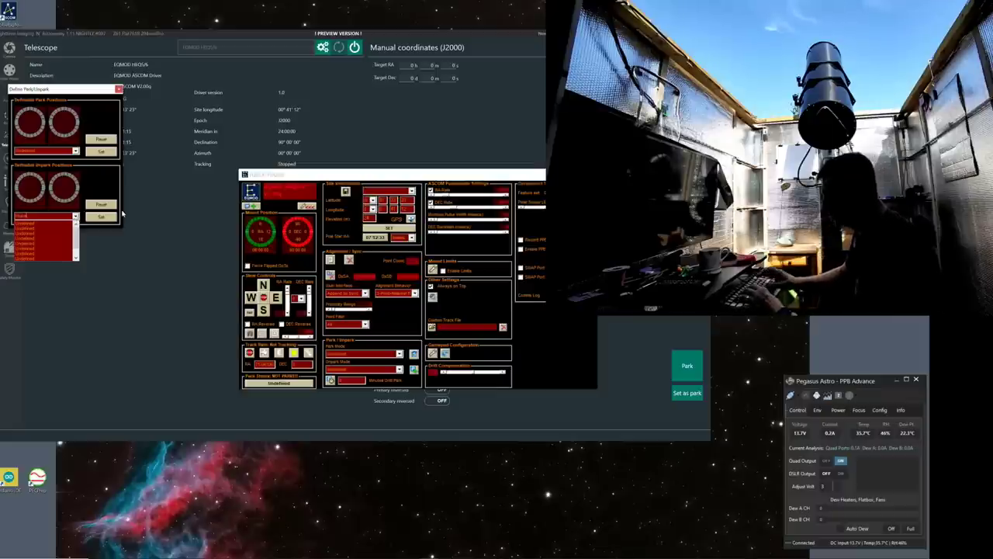
left_click(107, 218)
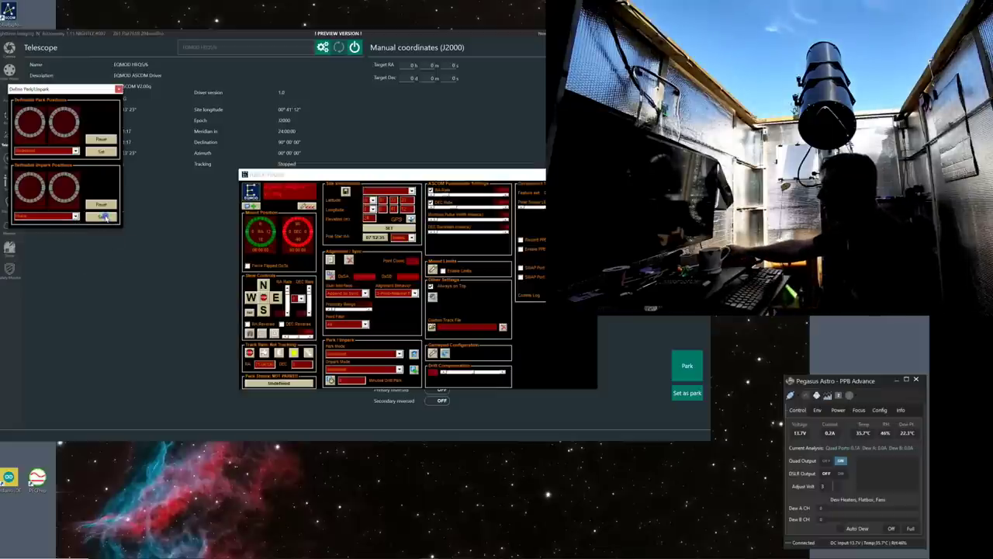
left_click(108, 218)
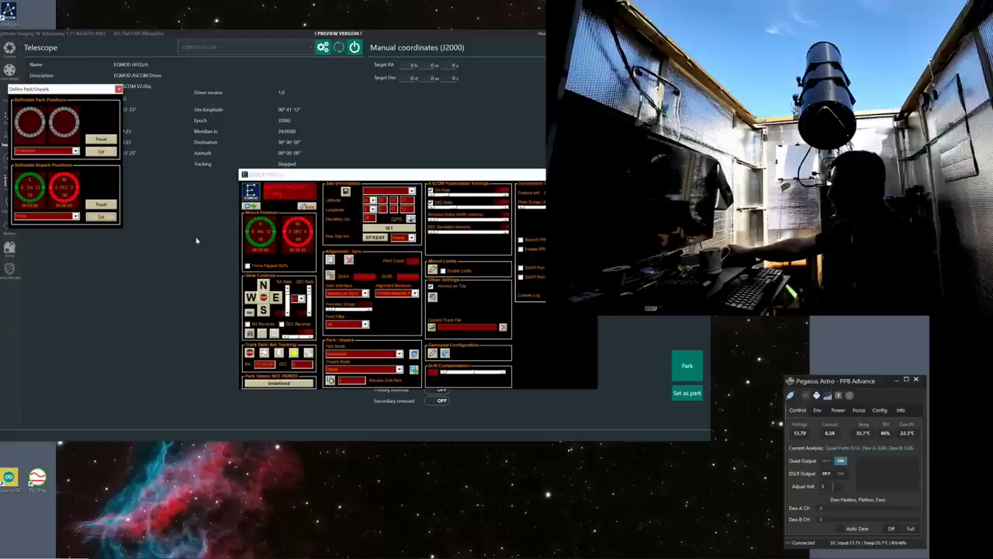
left_click(119, 90)
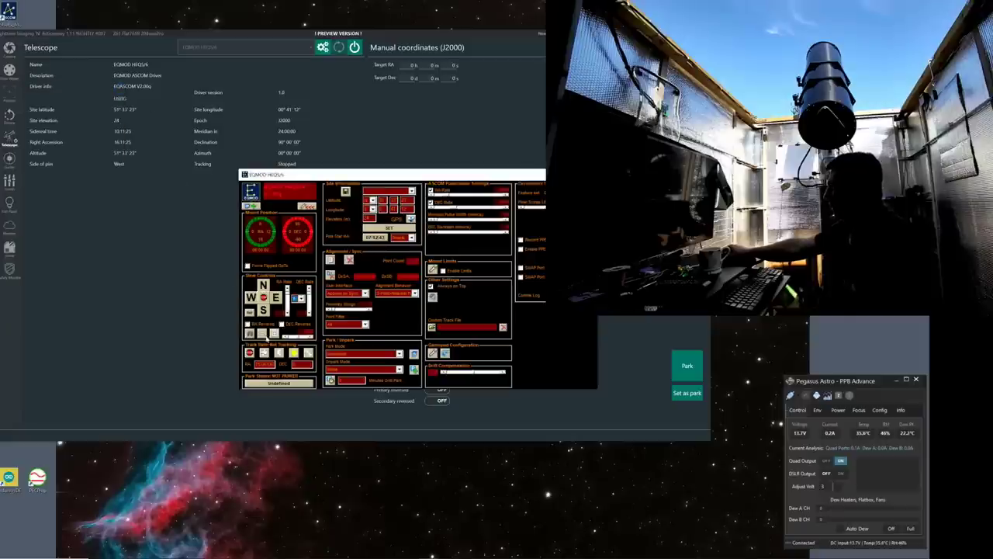
- Change the slew rate preset and slew the mount west and south to the desired parking position
left_click(414, 353)
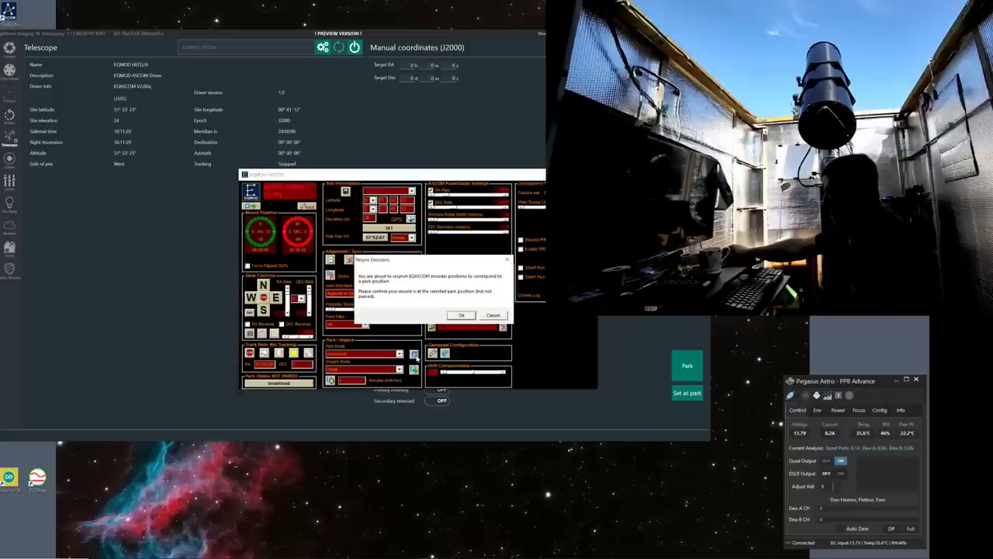
left_click(494, 315)
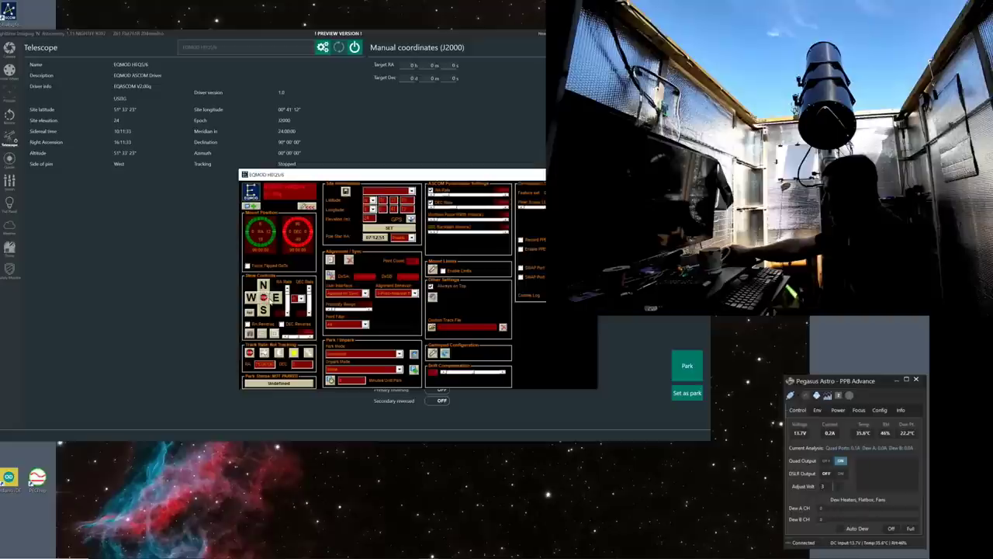
left_click(252, 297)
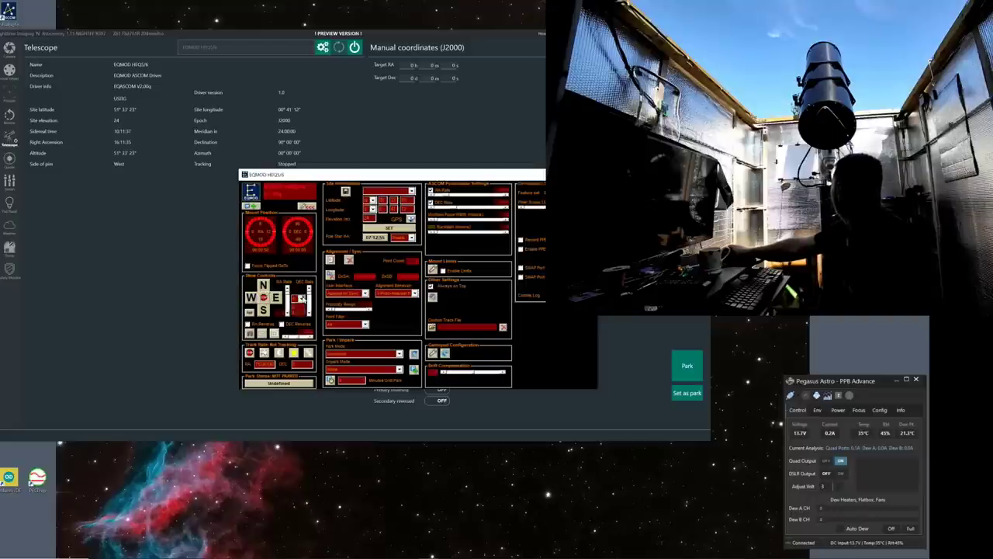
left_click(296, 321)
left_click(251, 297)
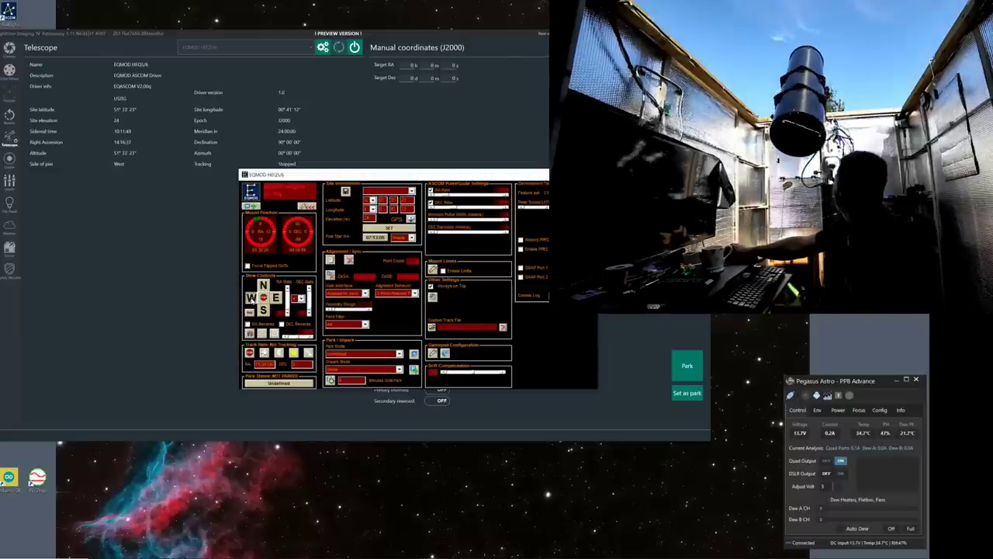
left_click(263, 310)
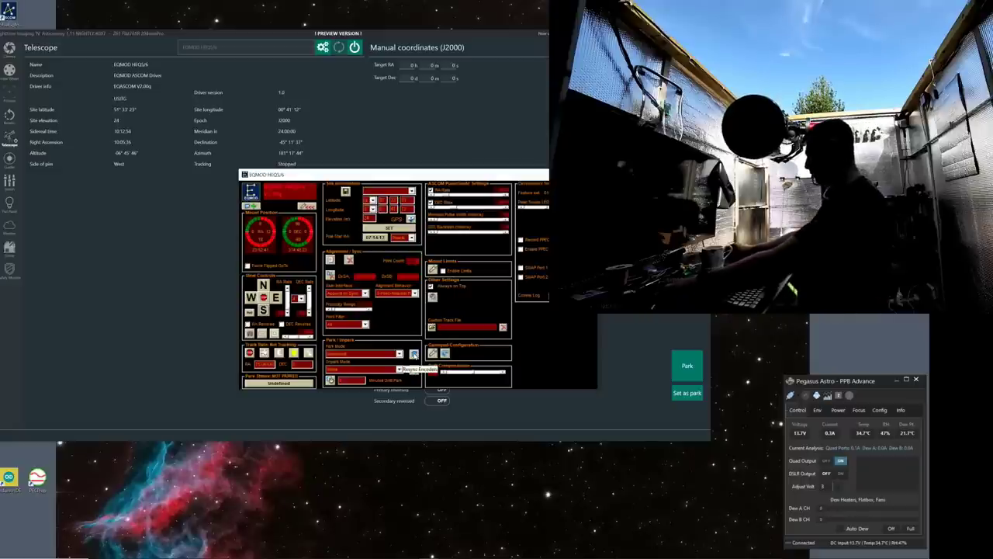
- Resync the encoders and define the mount's current position as a park position named Park
left_click(413, 353)
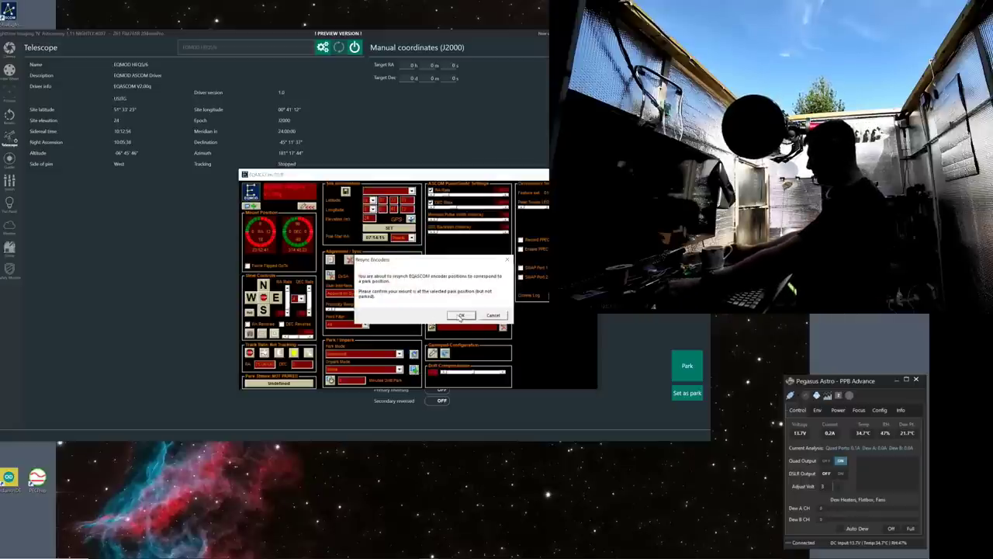
left_click(460, 315)
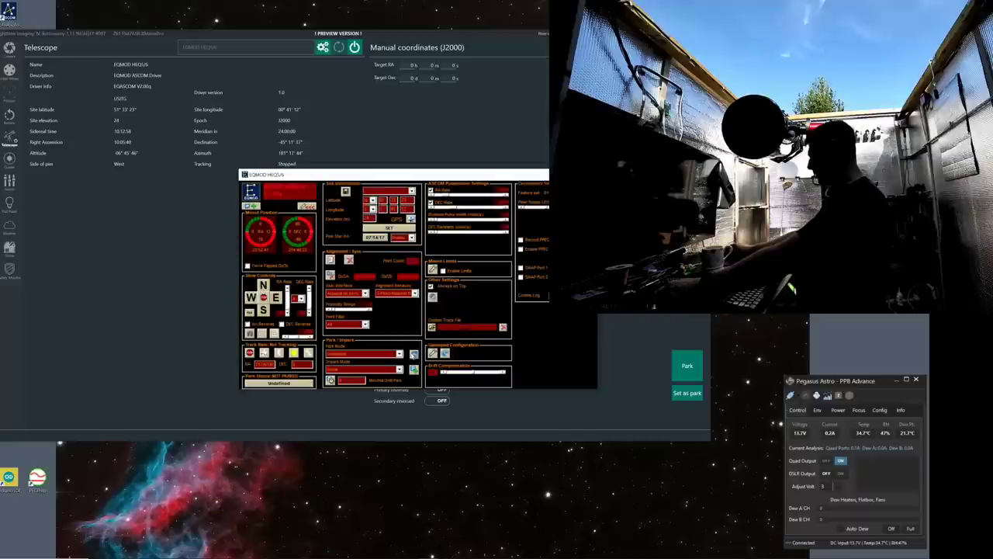
left_click(414, 369)
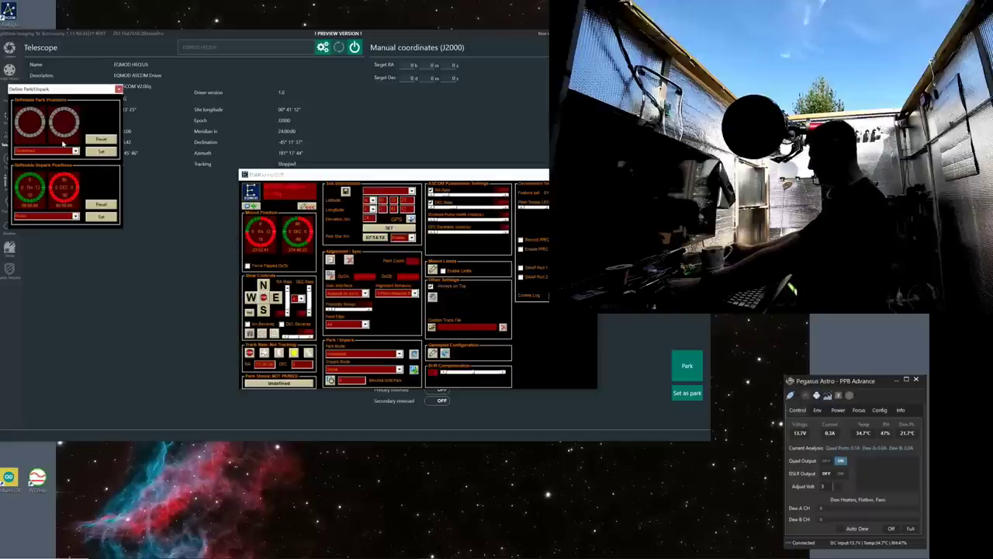
left_click(94, 152)
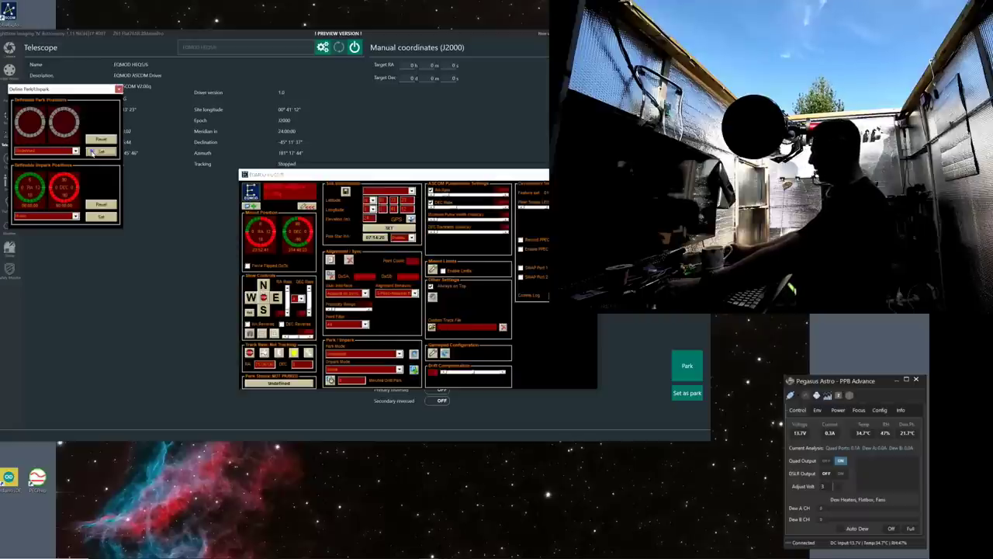
double_click(44, 150)
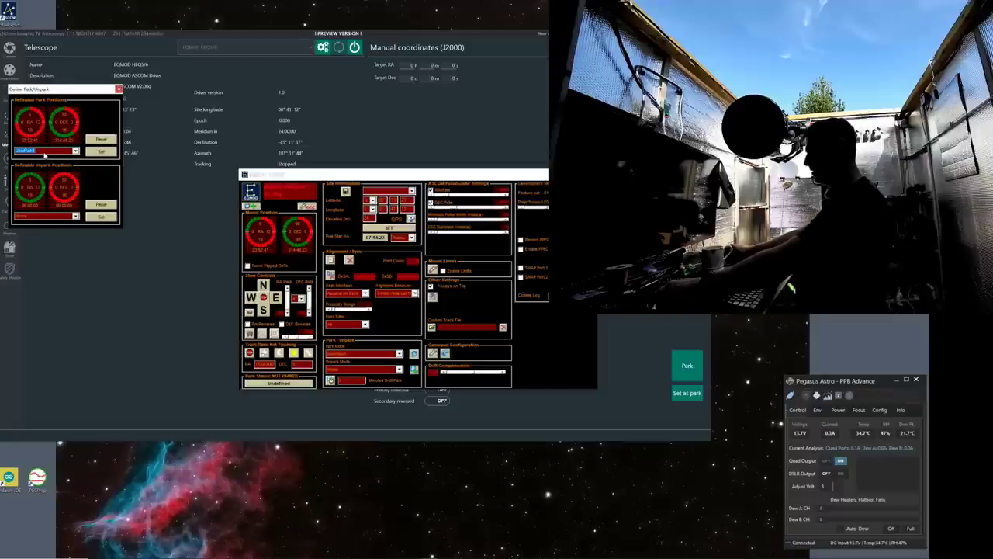
type("Park")
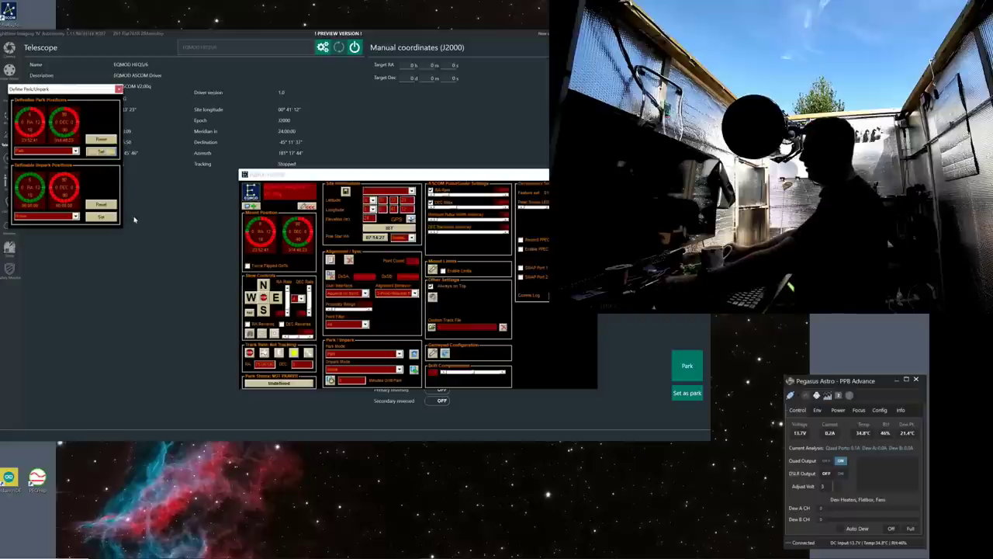
left_click(119, 89)
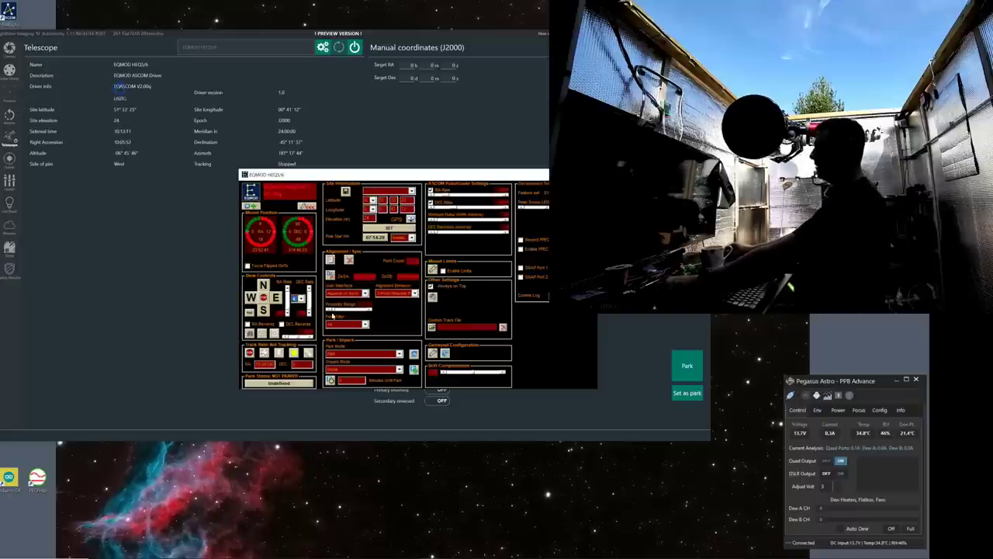
- Set the telescope's current position as park and park the mount, moving the EQMOD window clear of the telescope controls
left_click(687, 393)
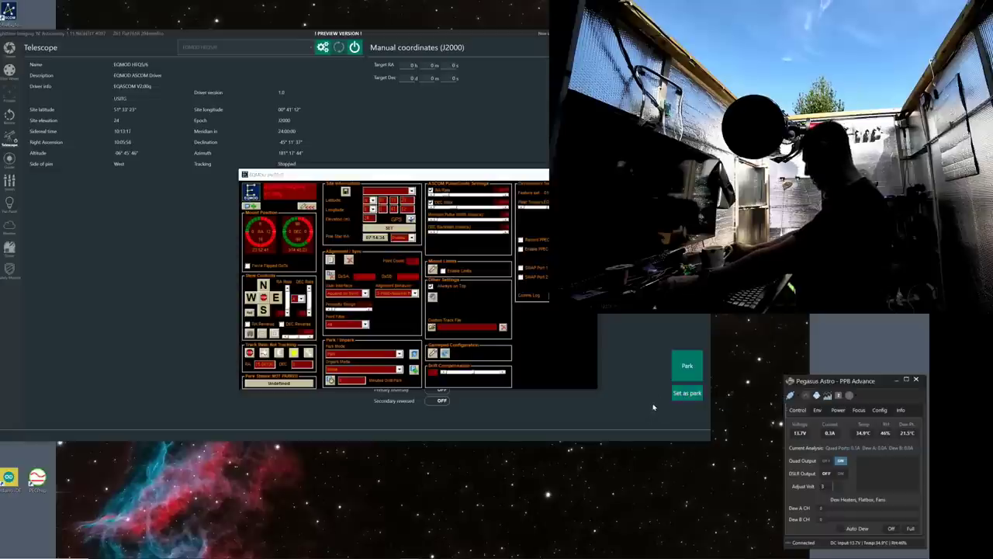
left_click(683, 369)
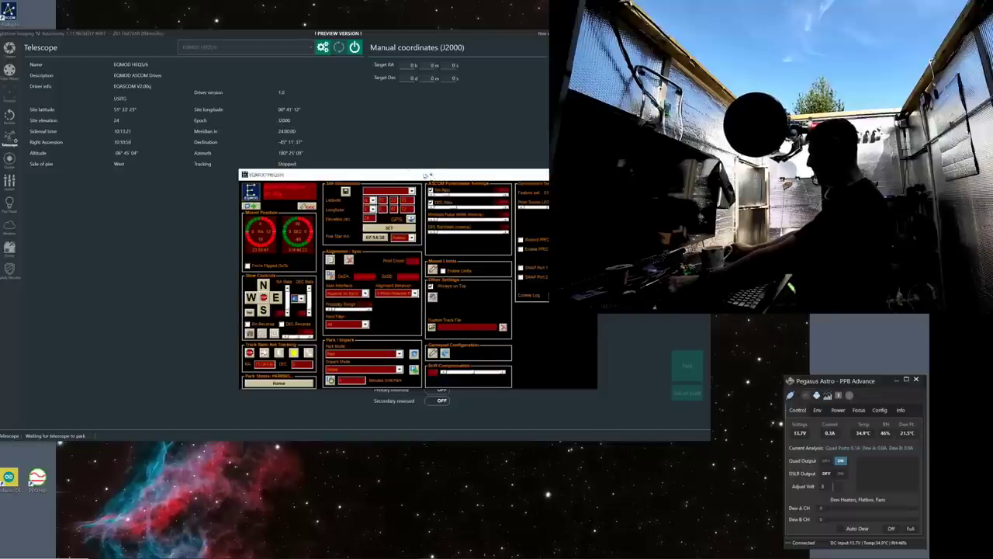
left_click_drag(431, 178, 326, 130)
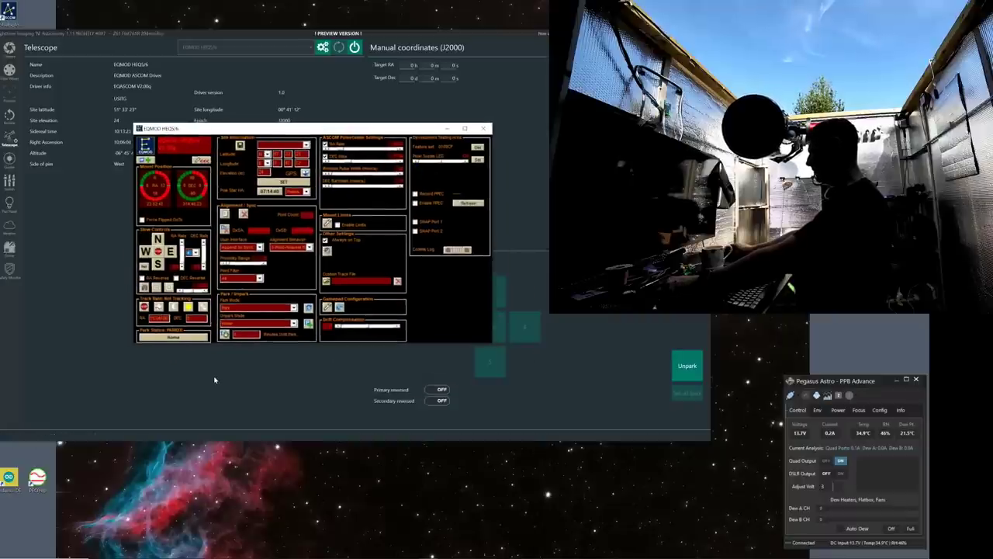
- Unpark the mount to the Home position, then park it again using the Park mode
left_click(176, 337)
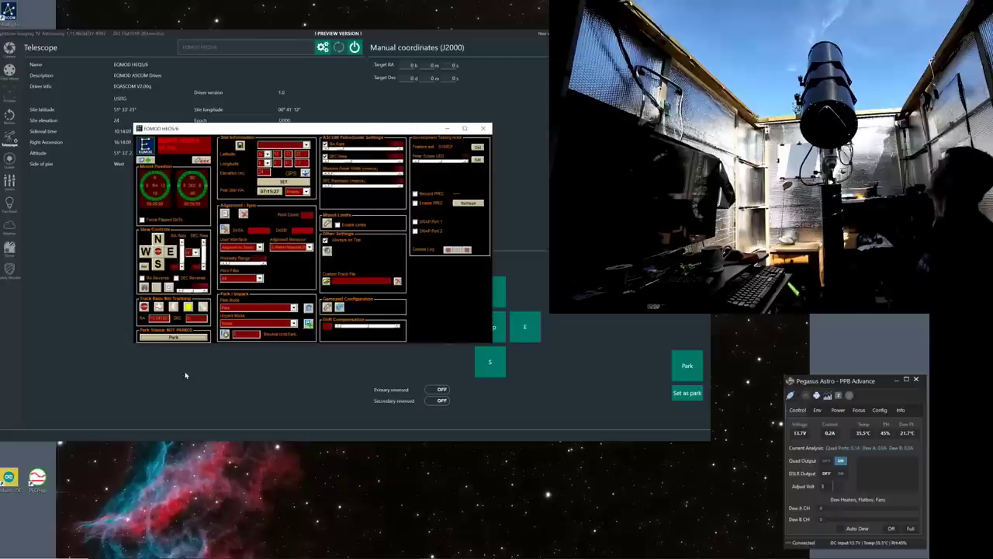
left_click(175, 338)
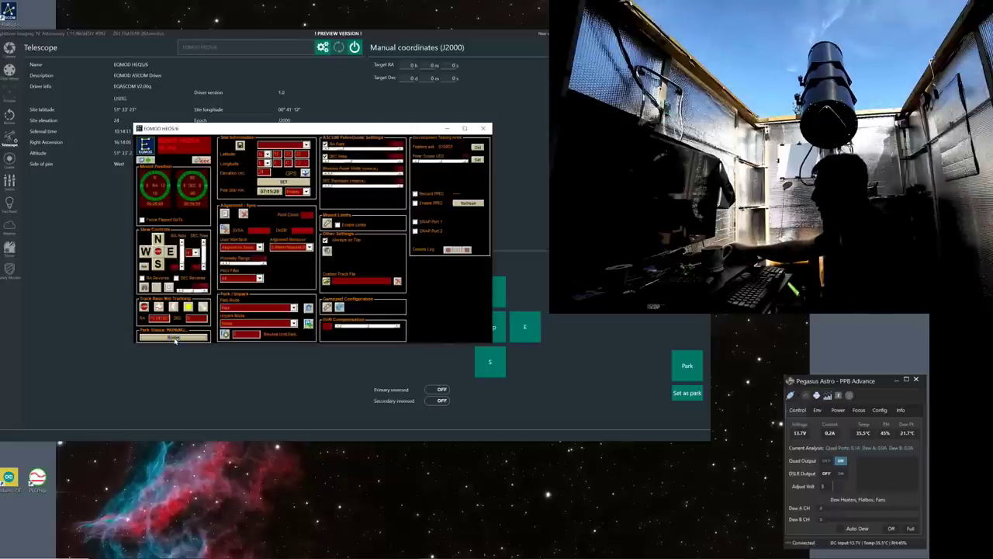